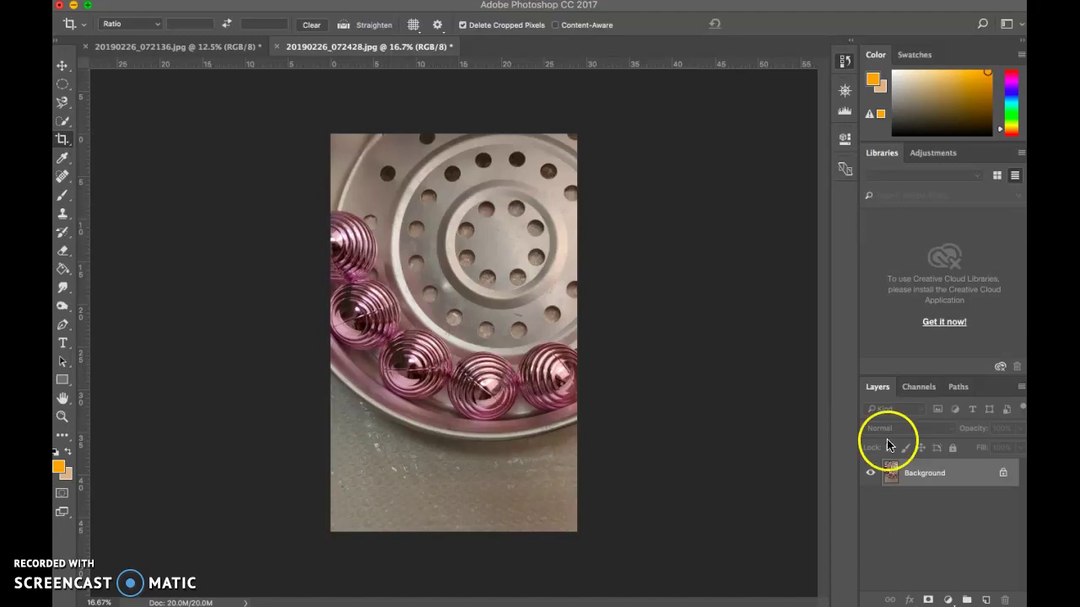
# - In the History panel, preview the finished Layer Order state, then step back toward the Crop state
pyautogui.click(847, 64)
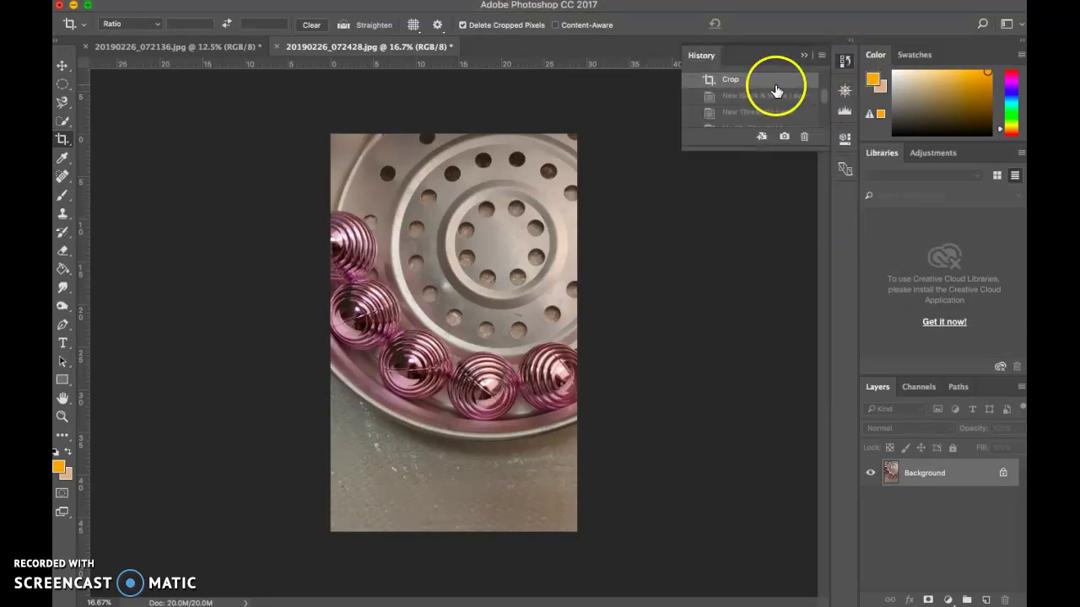
pyautogui.moveTo(825, 103); pyautogui.dragTo(824, 127)
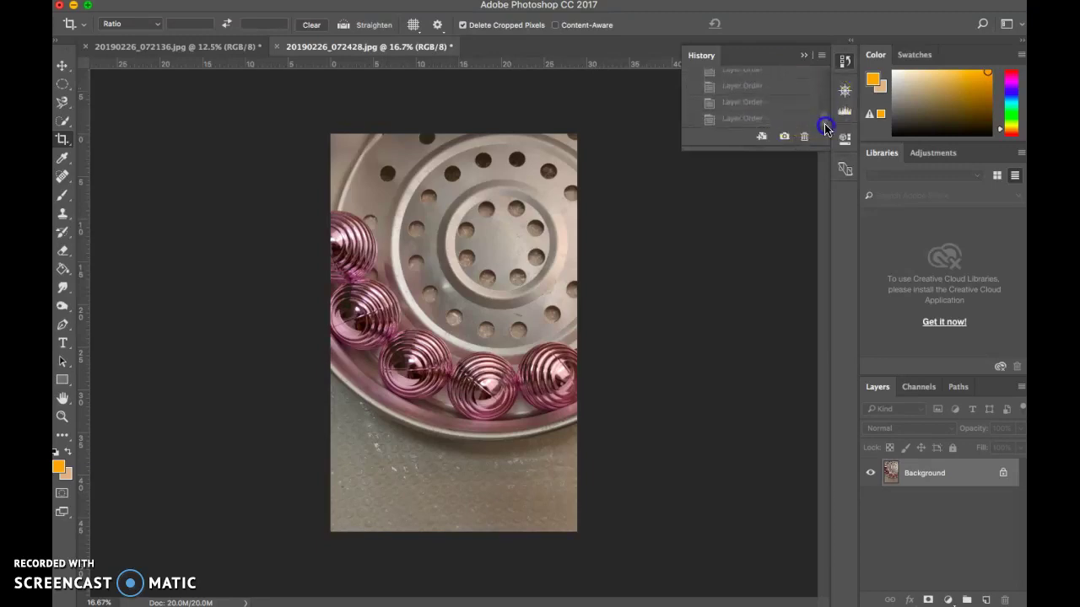
pyautogui.click(775, 120)
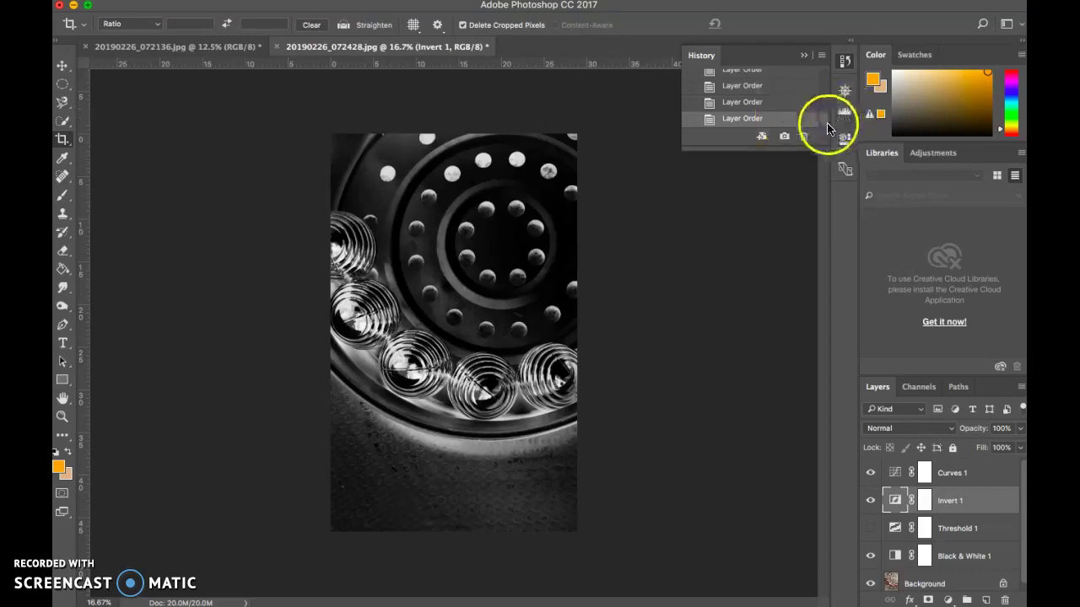
pyautogui.moveTo(824, 118); pyautogui.dragTo(825, 99)
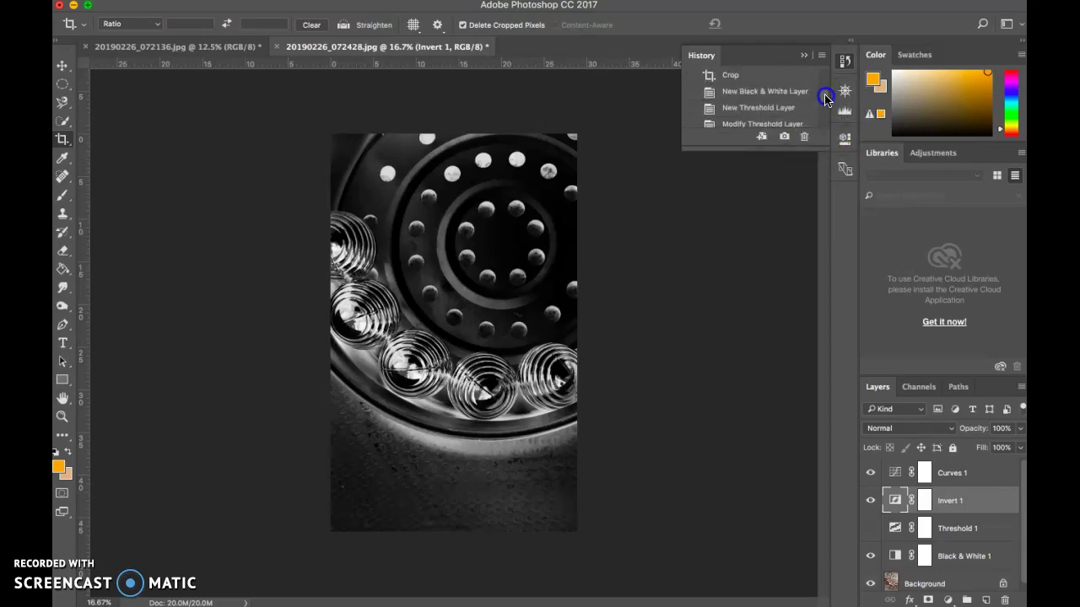
# - Revert to the Crop history state and add a default Black & White adjustment layer
pyautogui.click(732, 75)
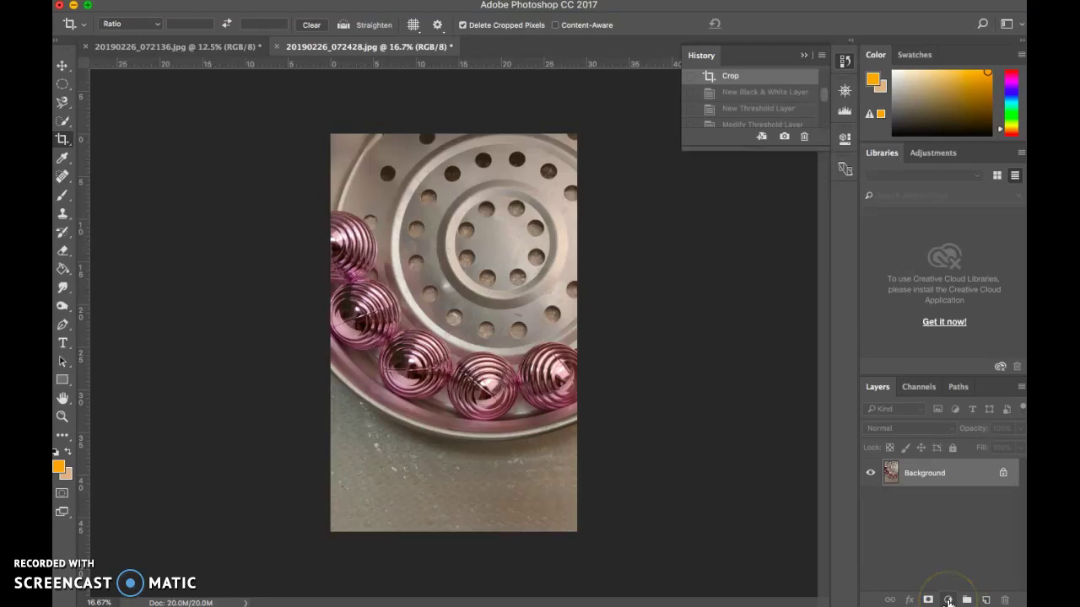
pyautogui.click(948, 601)
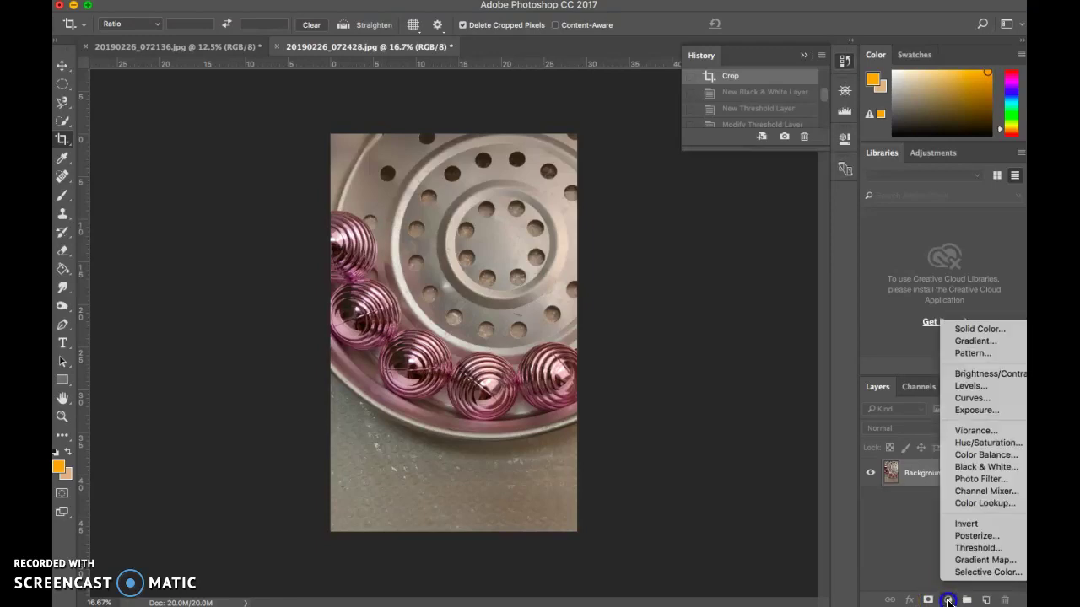
pyautogui.click(961, 466)
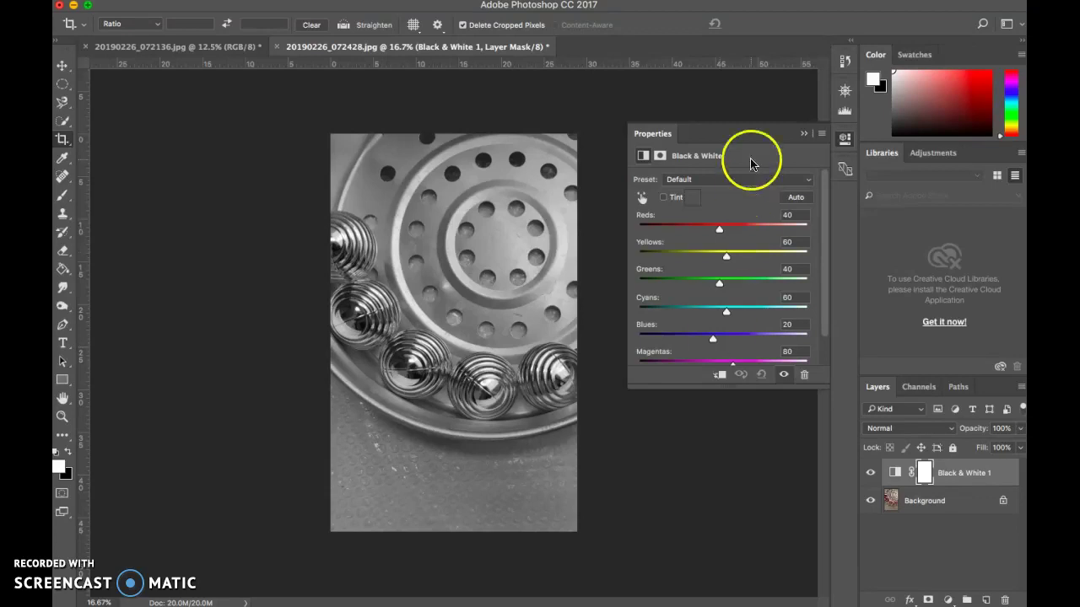
pyautogui.click(802, 135)
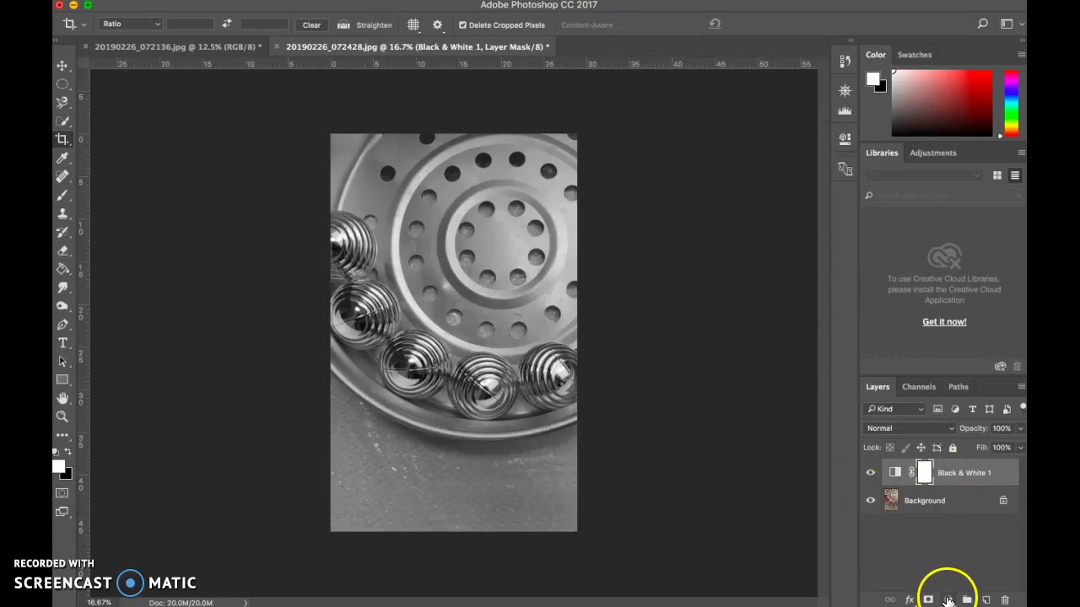
# - Add a Threshold adjustment layer with its level lowered to 119
pyautogui.click(947, 600)
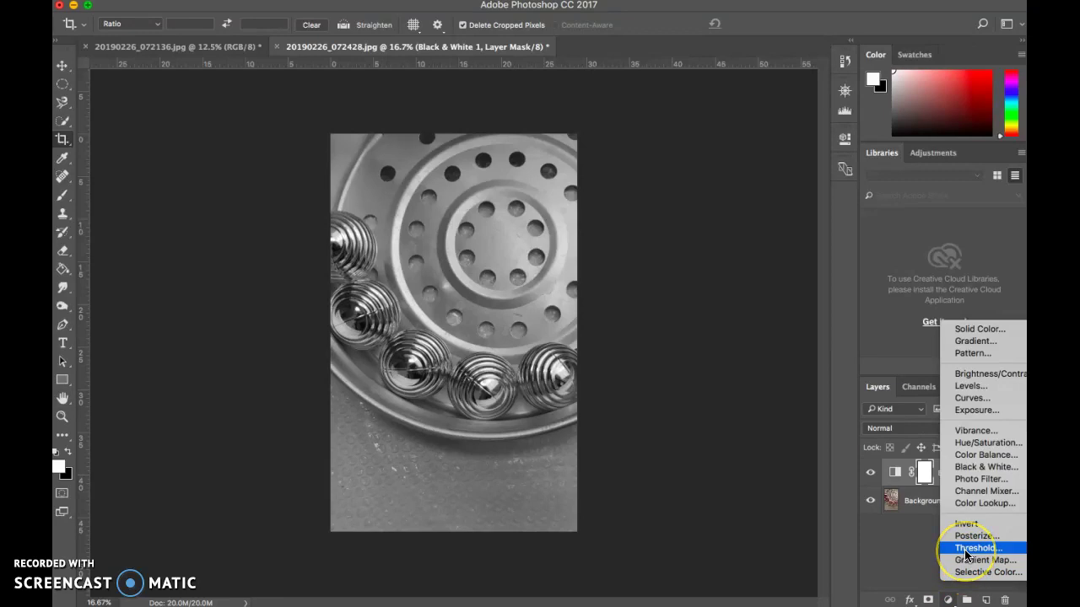
pyautogui.click(966, 549)
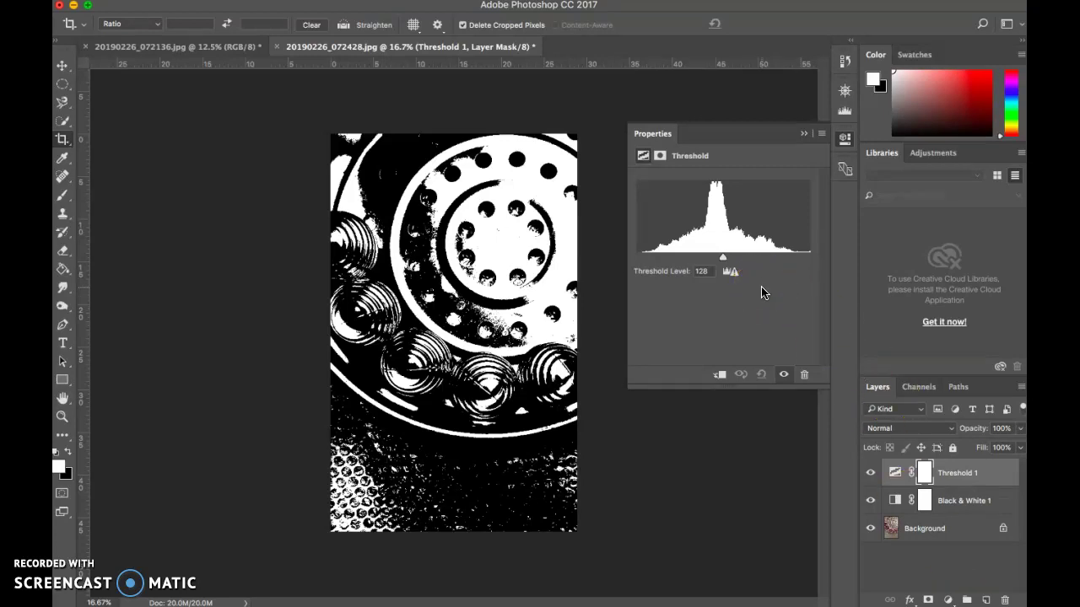
pyautogui.click(723, 257)
pyautogui.moveTo(723, 260)
pyautogui.mouseDown()
pyautogui.moveTo(711, 256)
pyautogui.moveTo(756, 265)
pyautogui.moveTo(715, 257)
pyautogui.mouseUp()
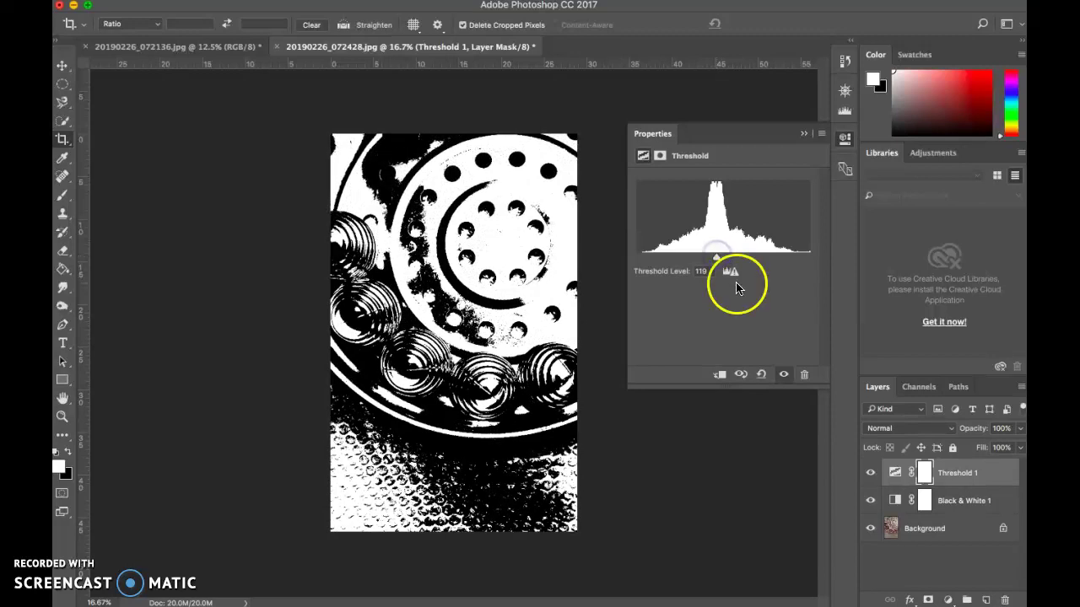
pyautogui.click(803, 137)
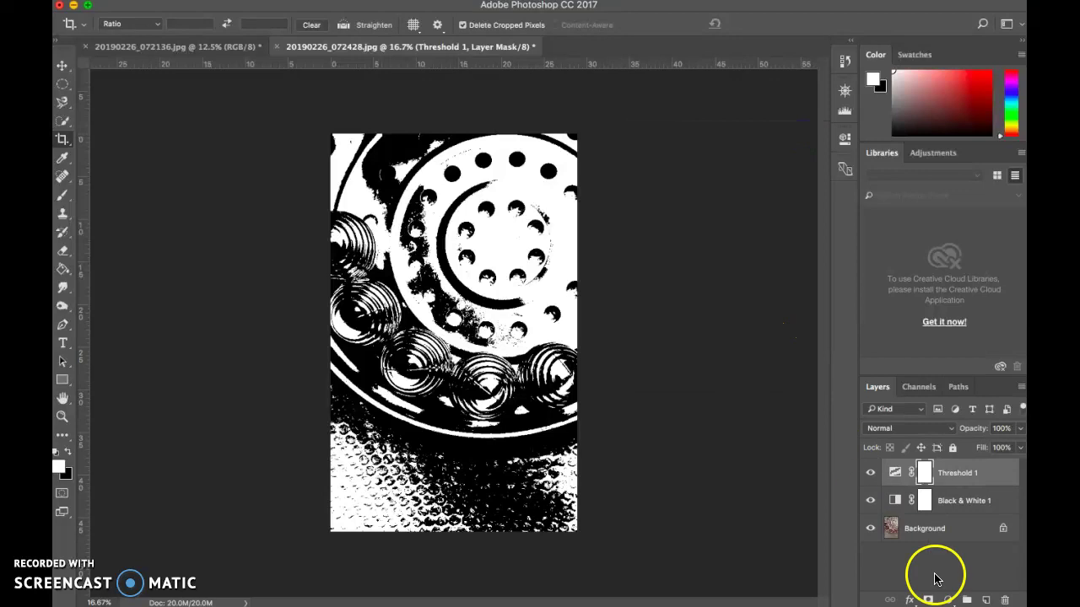
# - Add an Invert adjustment layer on top and hide the Threshold 1 layer
pyautogui.click(945, 599)
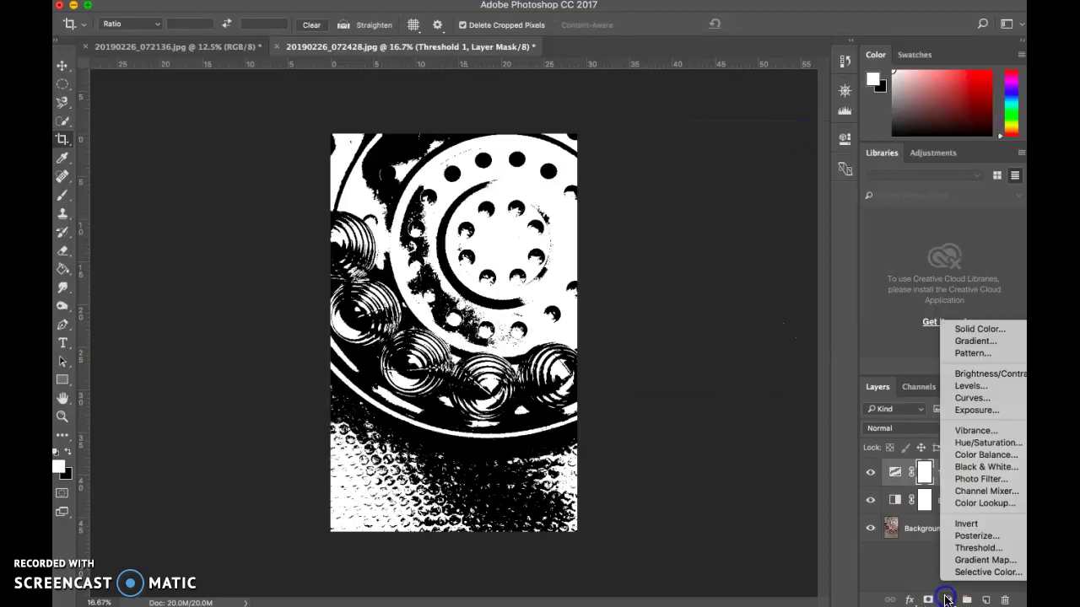
pyautogui.click(966, 524)
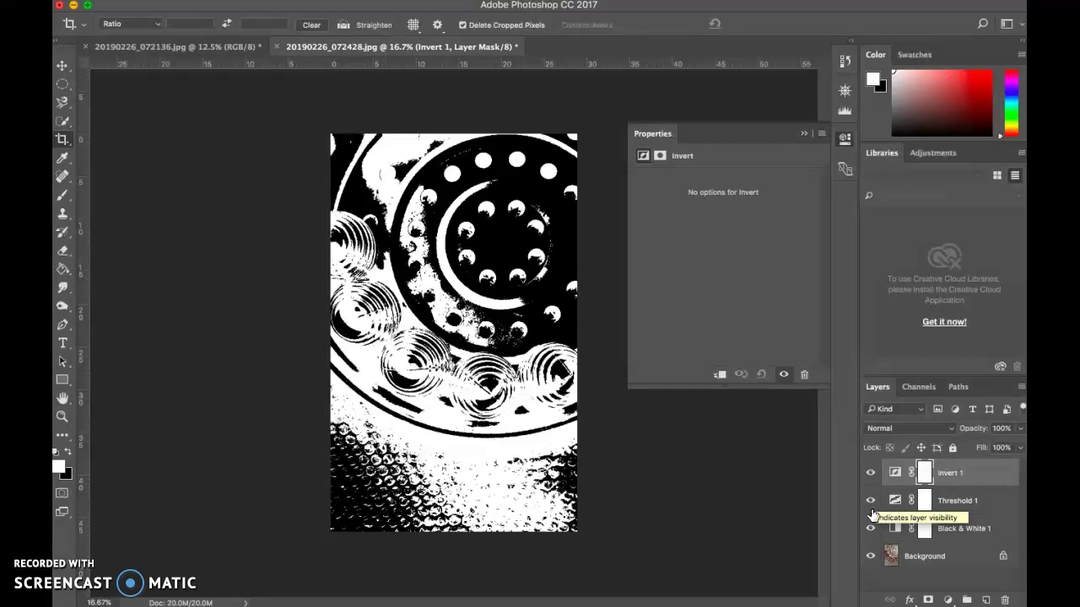
pyautogui.click(870, 503)
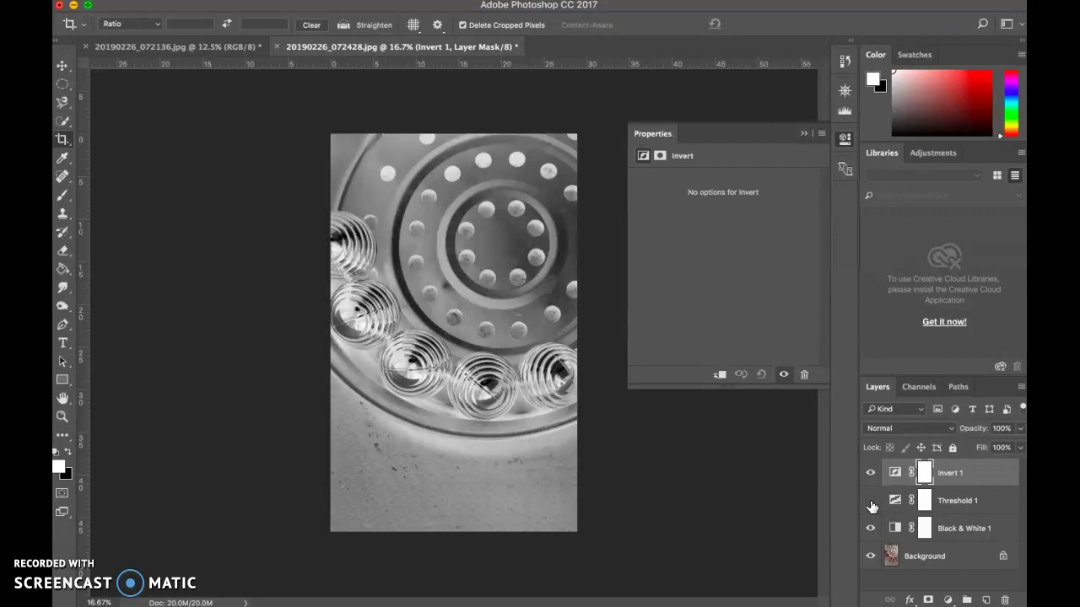
# - Add a Curves adjustment layer with a point pulled down and right to darken the image
pyautogui.click(949, 601)
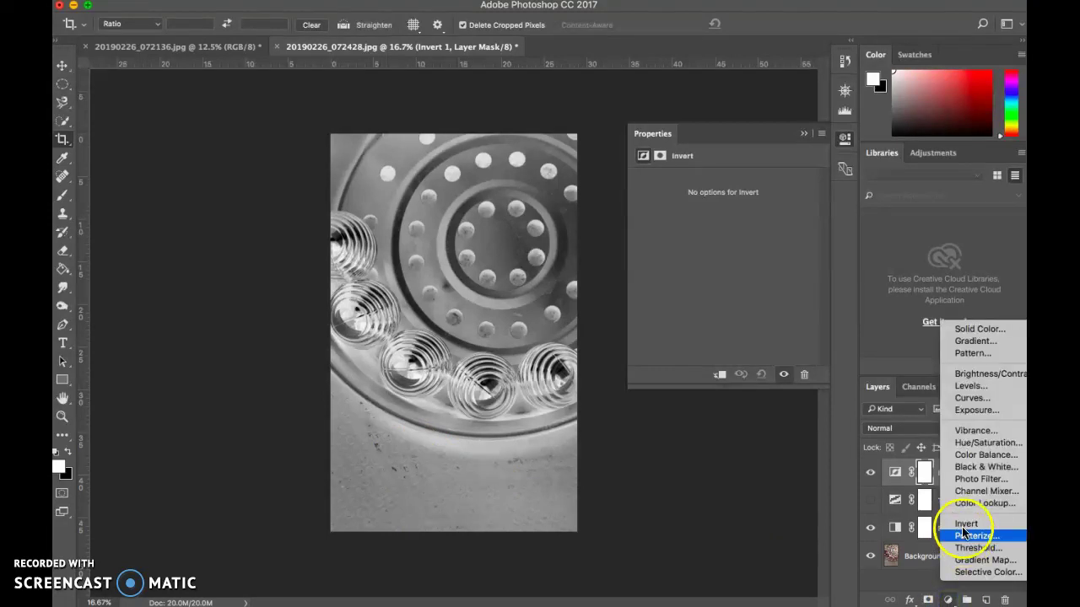
pyautogui.click(966, 401)
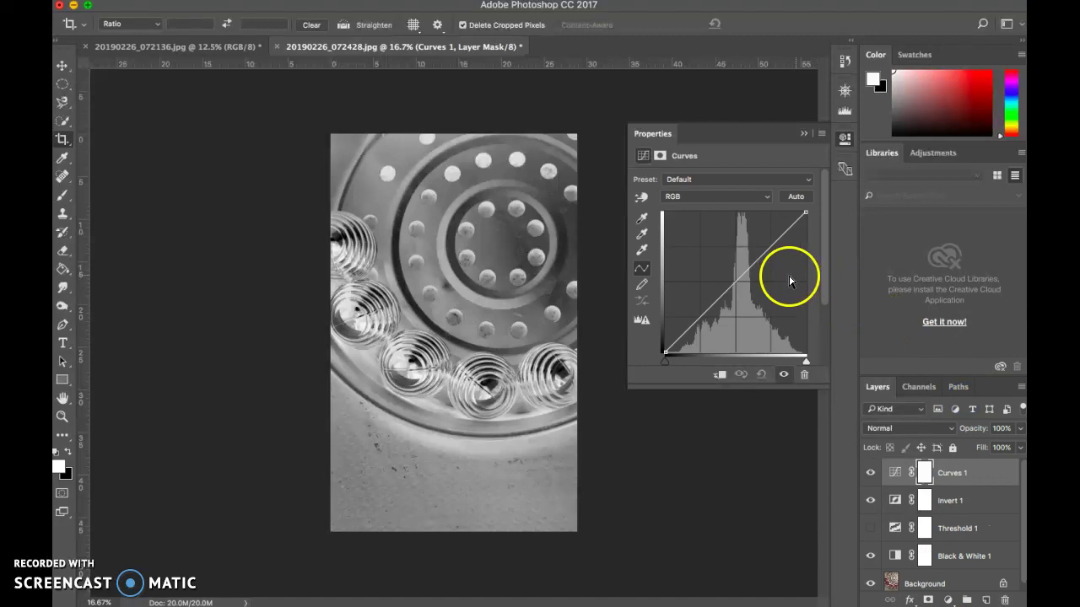
pyautogui.moveTo(732, 283); pyautogui.dragTo(757, 301)
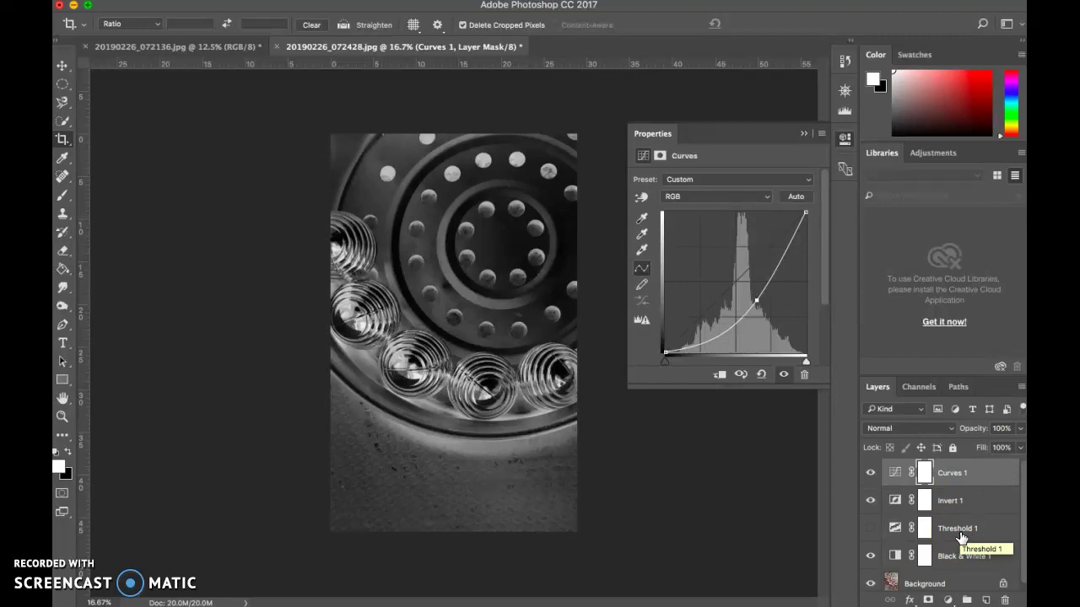
pyautogui.moveTo(960, 538); pyautogui.dragTo(974, 501)
pyautogui.moveTo(974, 501); pyautogui.dragTo(962, 555)
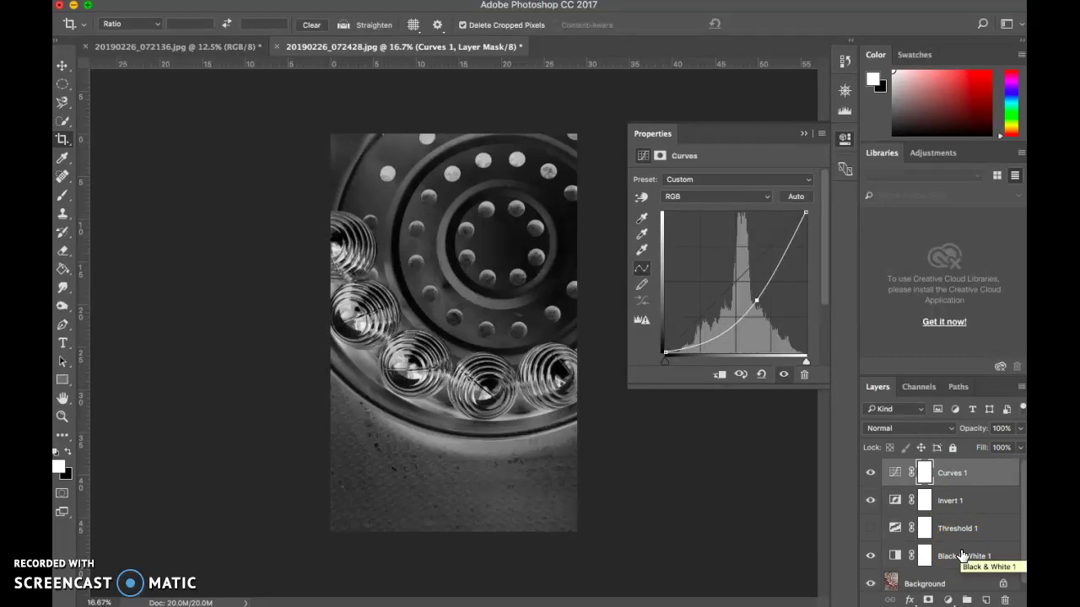
pyautogui.moveTo(962, 555); pyautogui.dragTo(923, 449)
# - Order the layers Curves 1, Threshold 1, Invert 1, Black & White 1, leaving Threshold 1 hidden
pyautogui.click(802, 133)
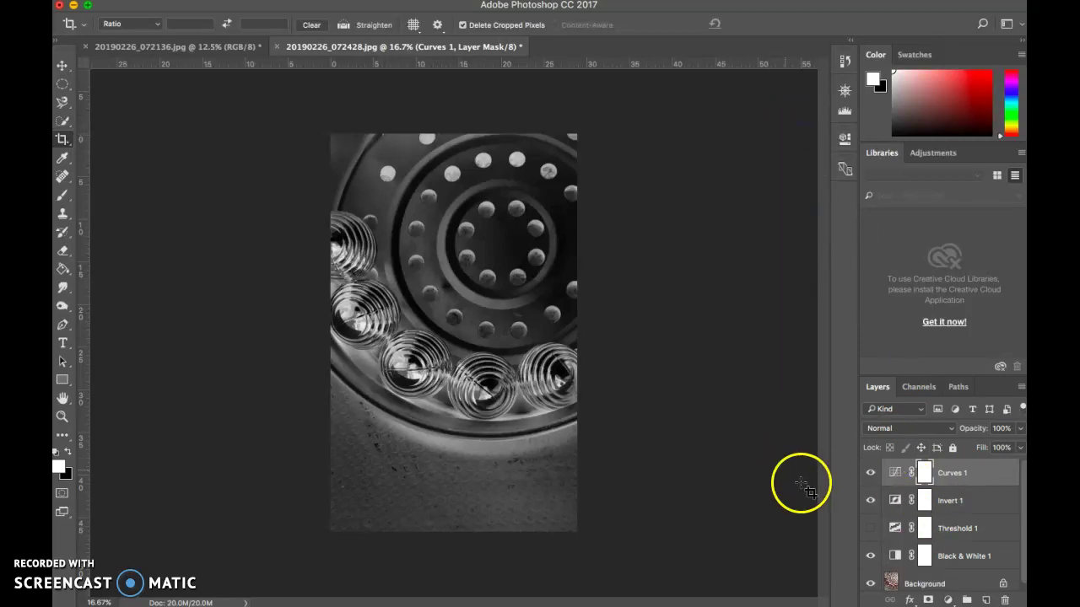
pyautogui.moveTo(968, 519); pyautogui.dragTo(961, 540)
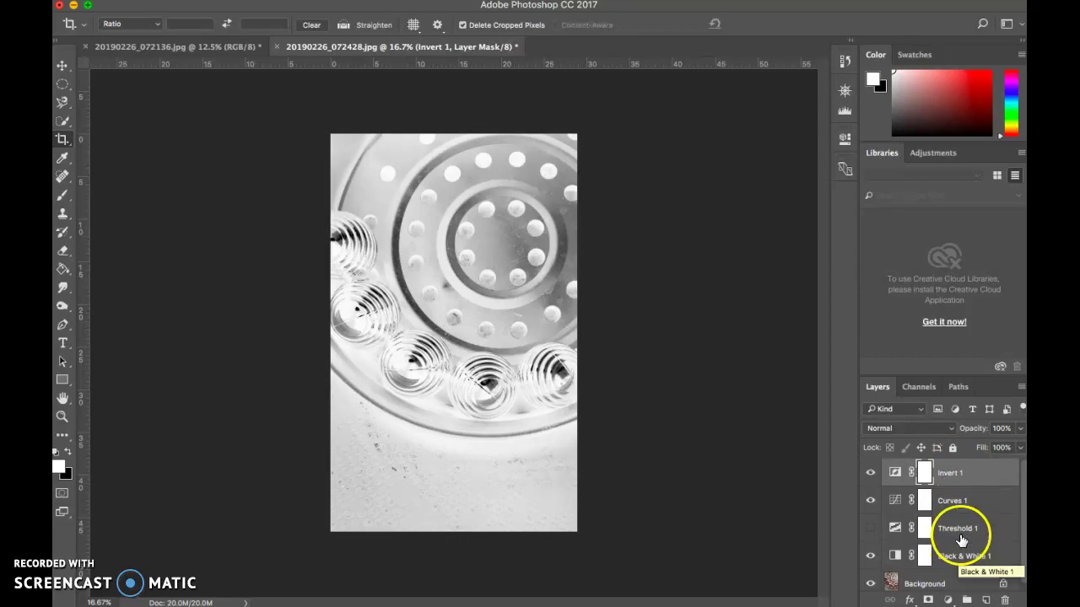
pyautogui.click(871, 528)
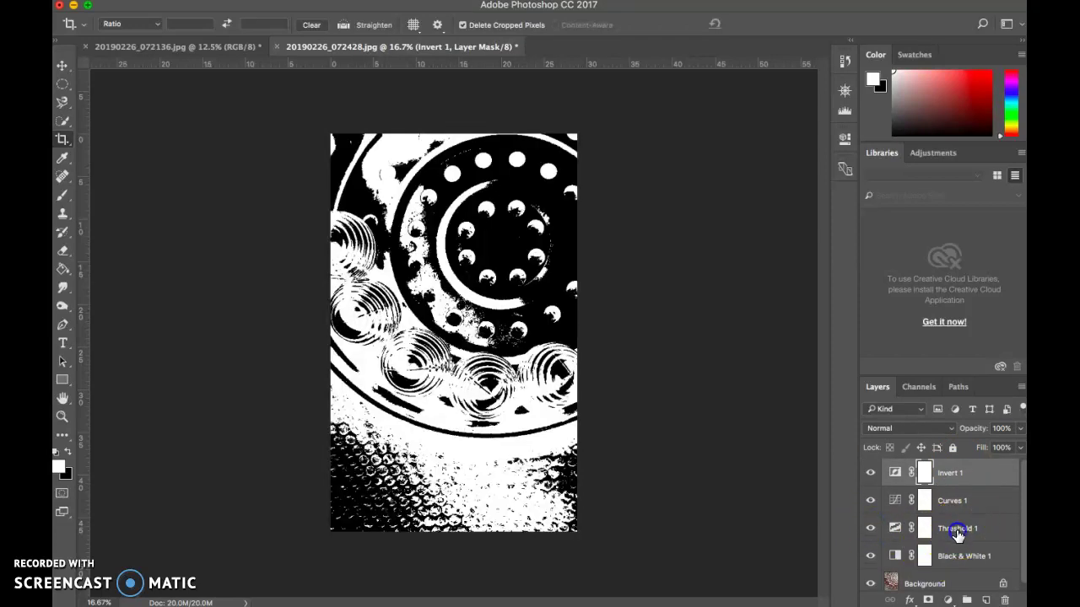
pyautogui.moveTo(958, 503); pyautogui.dragTo(963, 464)
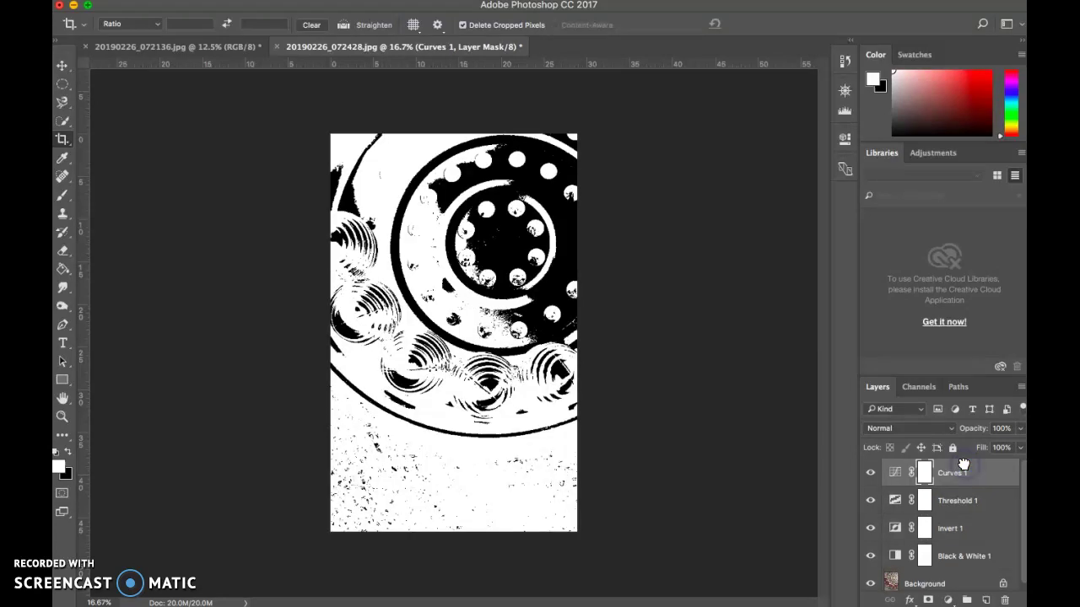
pyautogui.moveTo(951, 529); pyautogui.dragTo(885, 531)
pyautogui.click(870, 500)
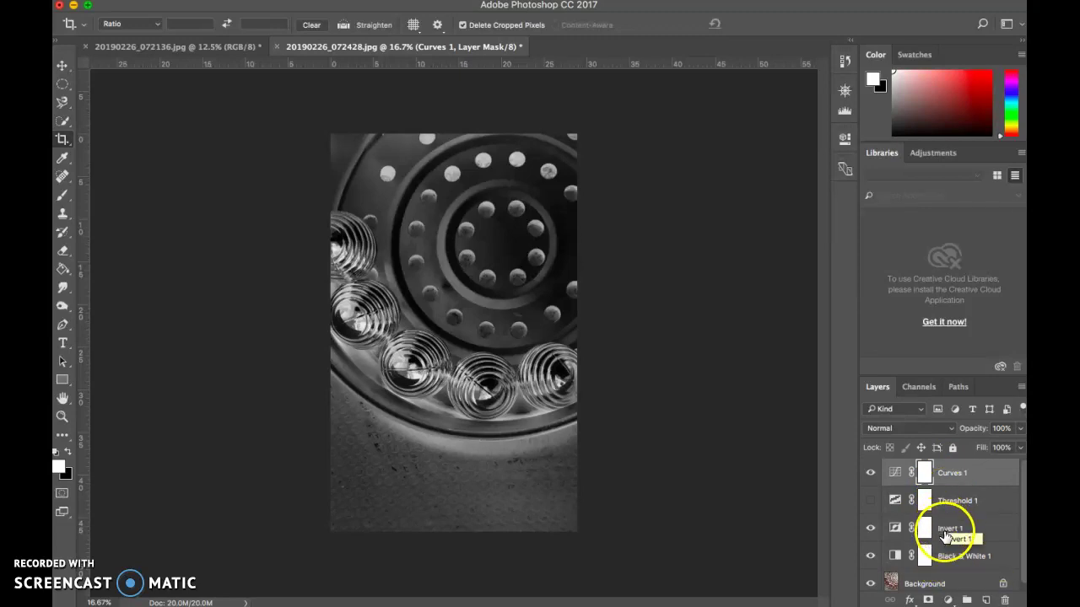
pyautogui.click(938, 471)
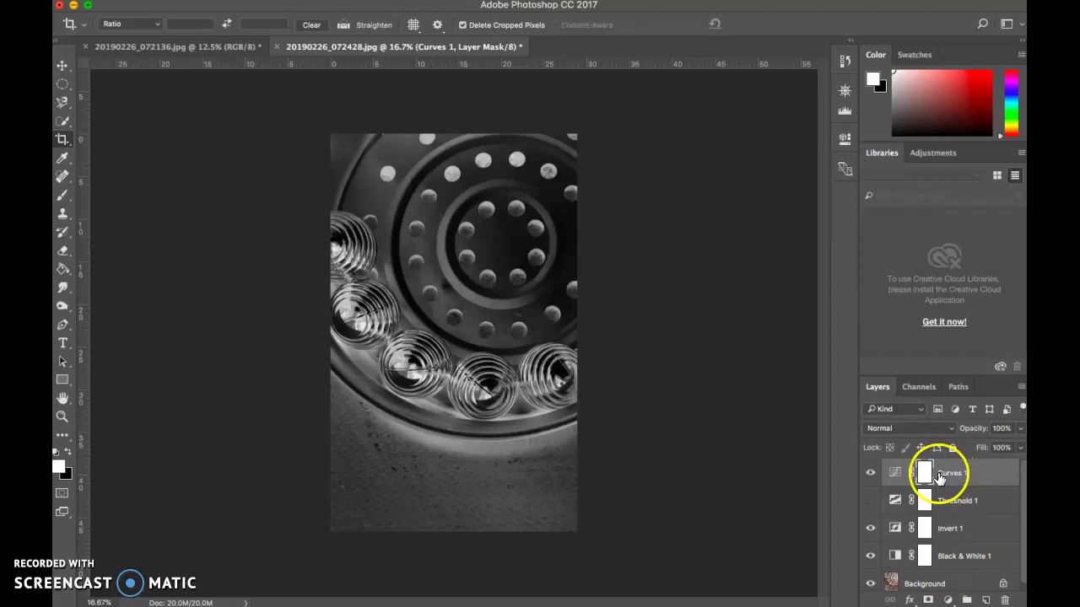
pyautogui.moveTo(925, 476); pyautogui.dragTo(922, 599)
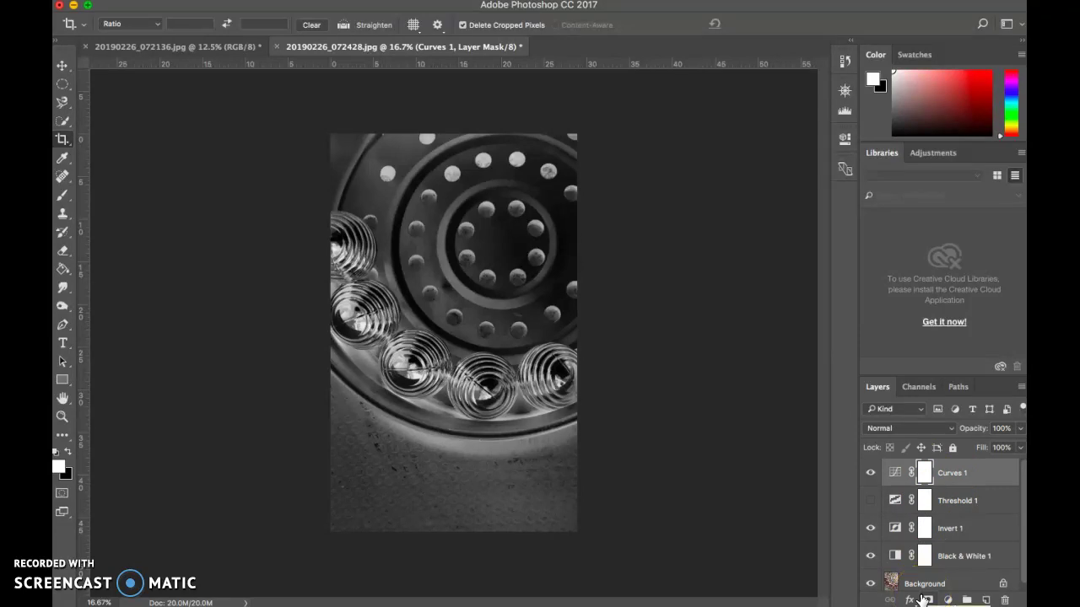
pyautogui.moveTo(923, 599); pyautogui.dragTo(922, 504)
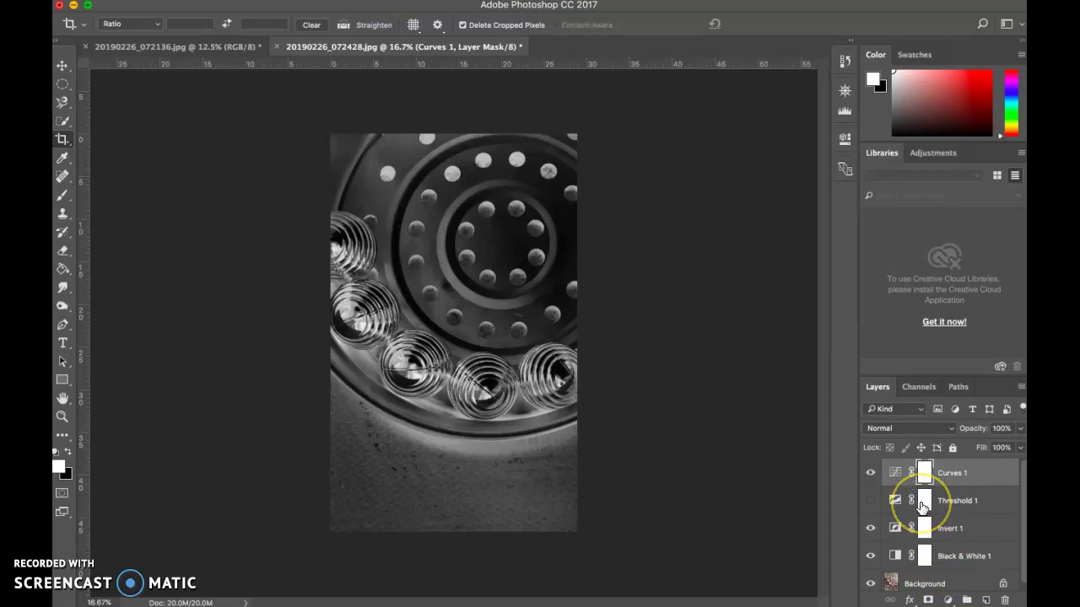